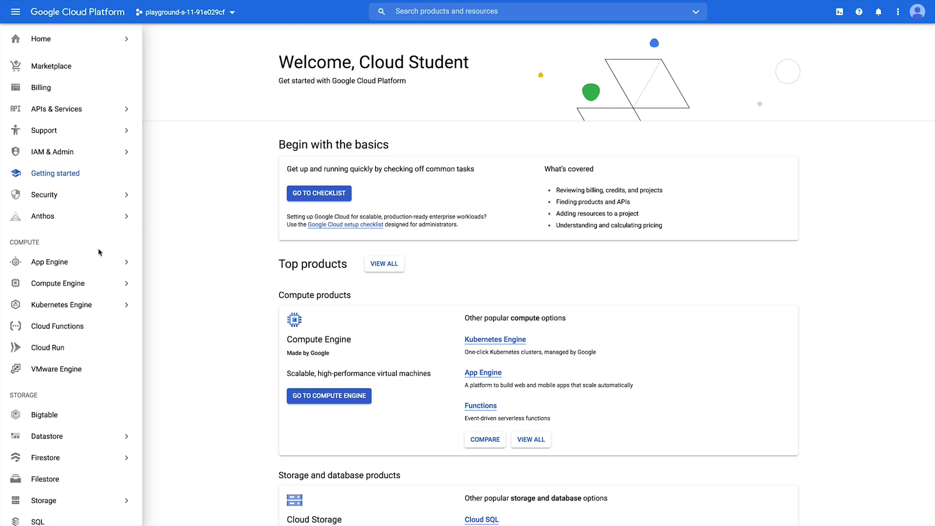
# Step: Open the Cloud SQL service and start creating an instance with the MySQL database engine
pyautogui.scroll(-2, 90, 263)
pyautogui.scroll(-2, 90, 262)
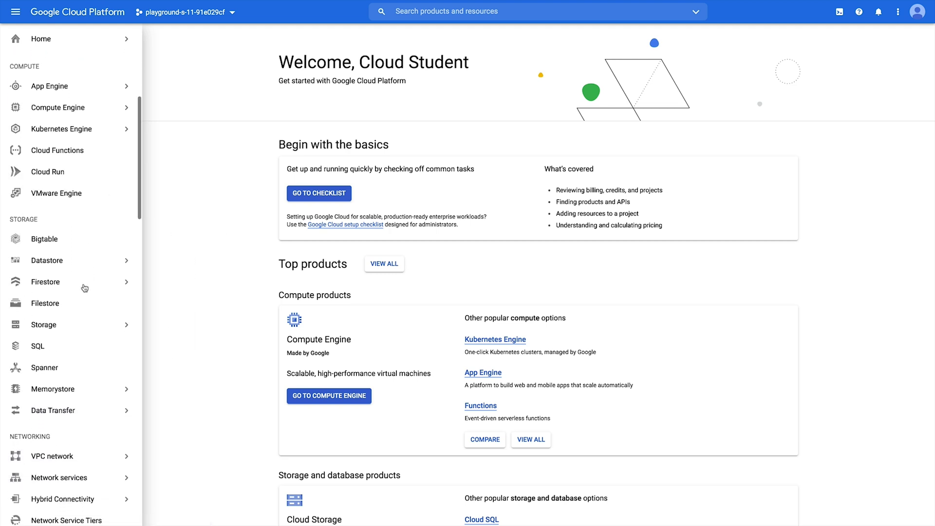
pyautogui.click(39, 347)
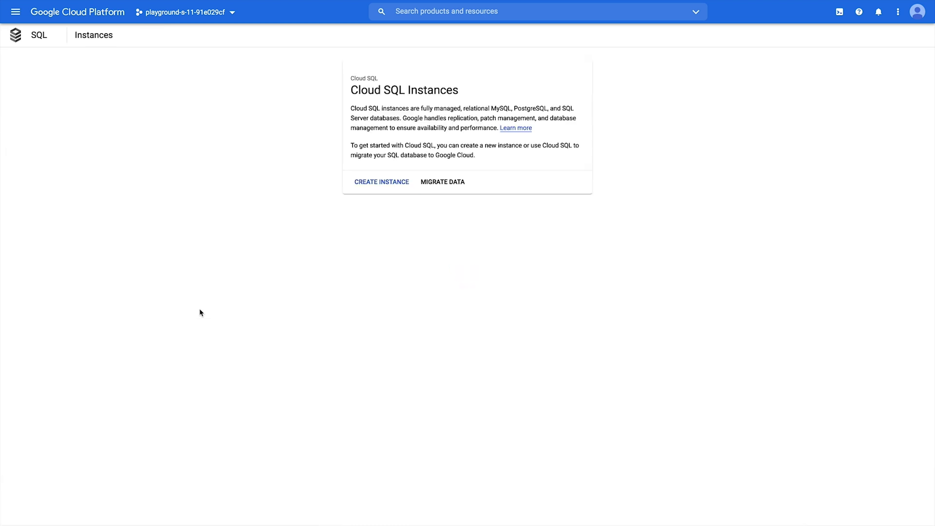
pyautogui.click(371, 186)
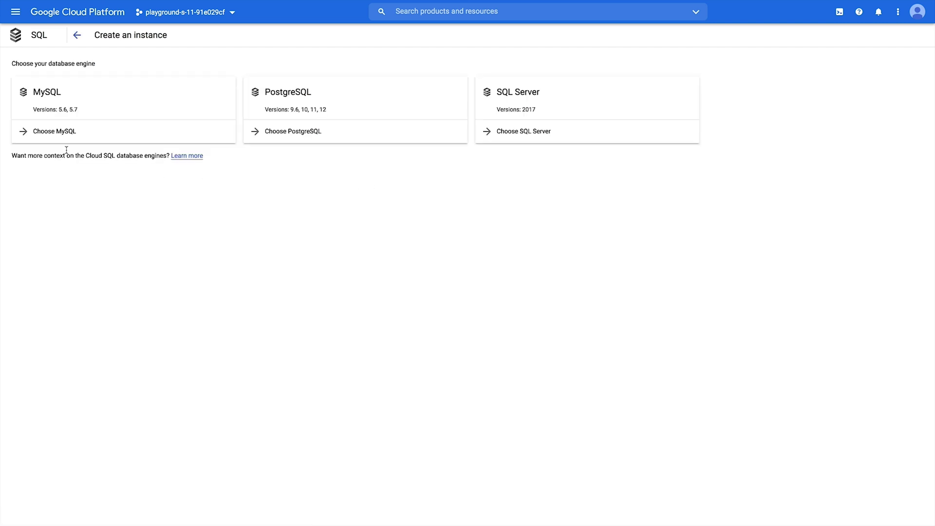
pyautogui.click(43, 131)
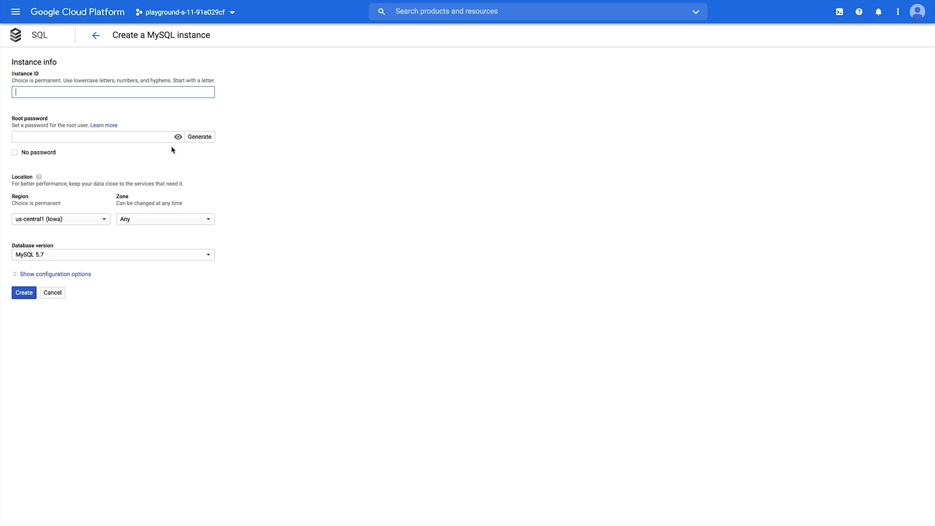
# Step: Set the instance ID to service-instance and enter the root password
pyautogui.write('service-')
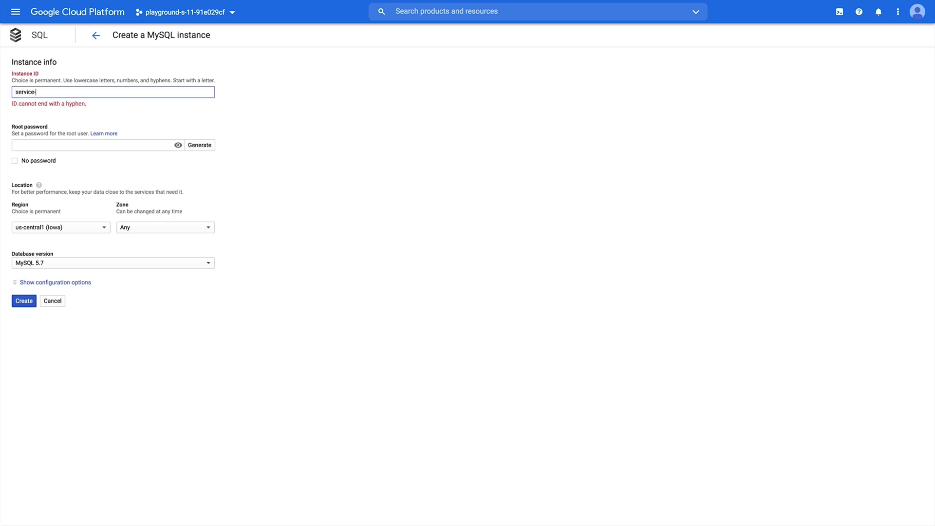
pyautogui.write('instance')
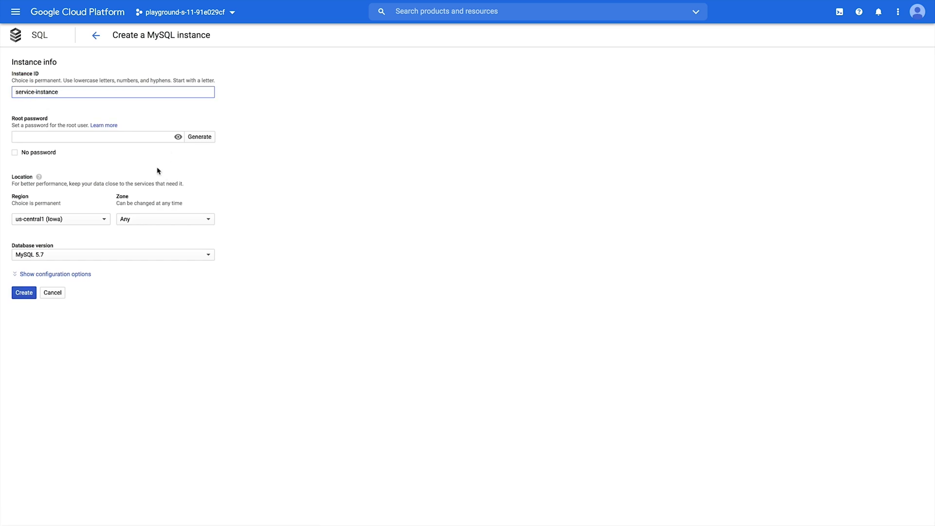
pyautogui.click(132, 134)
pyautogui.write('•••••')
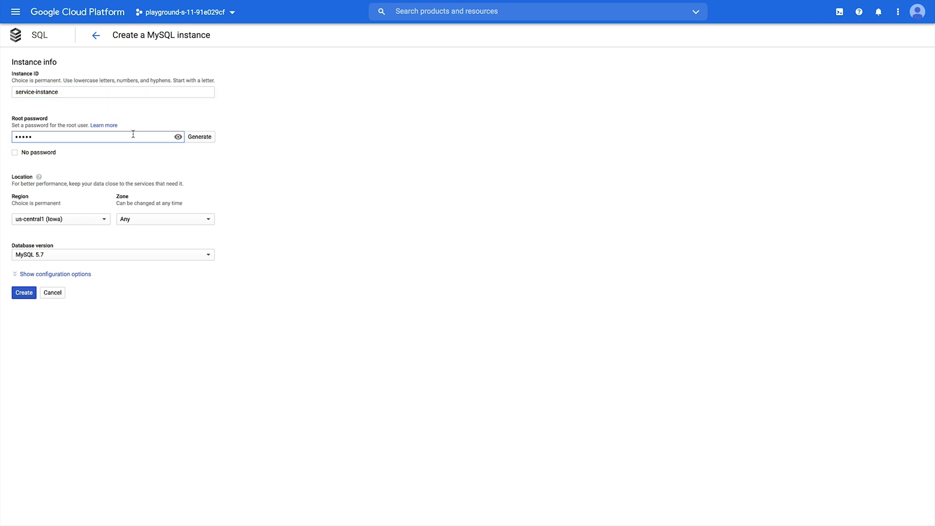
# Step: Select region us-central1 (Iowa) and zone us-central1-a, keeping MySQL 5.7 as the database version
pyautogui.click(73, 219)
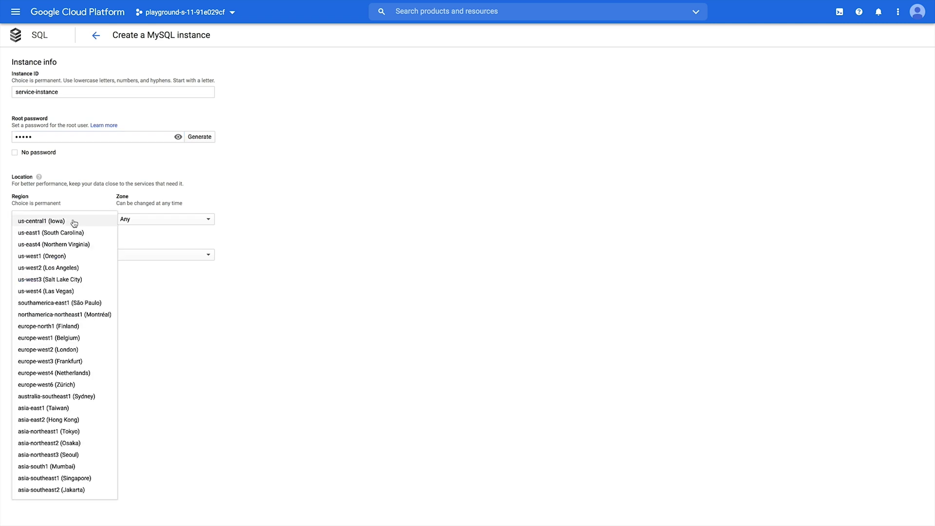
pyautogui.click(73, 223)
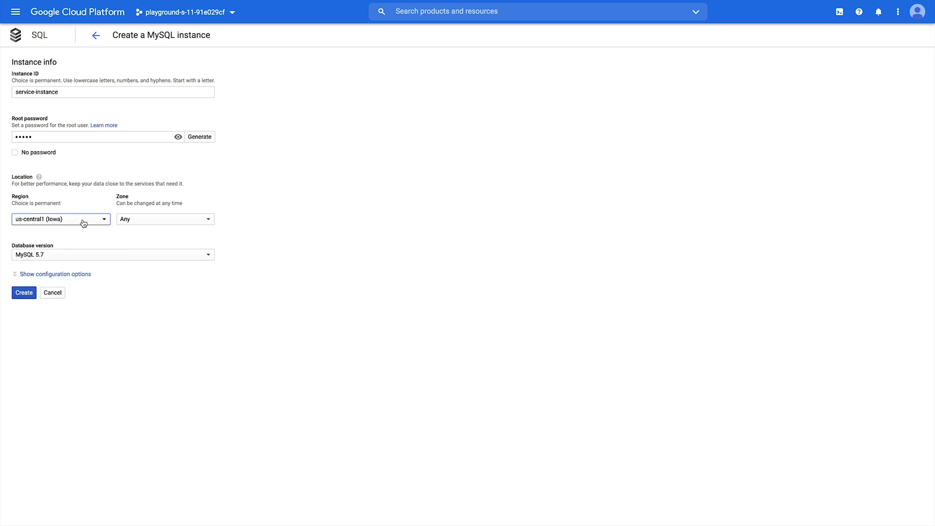
pyautogui.click(142, 218)
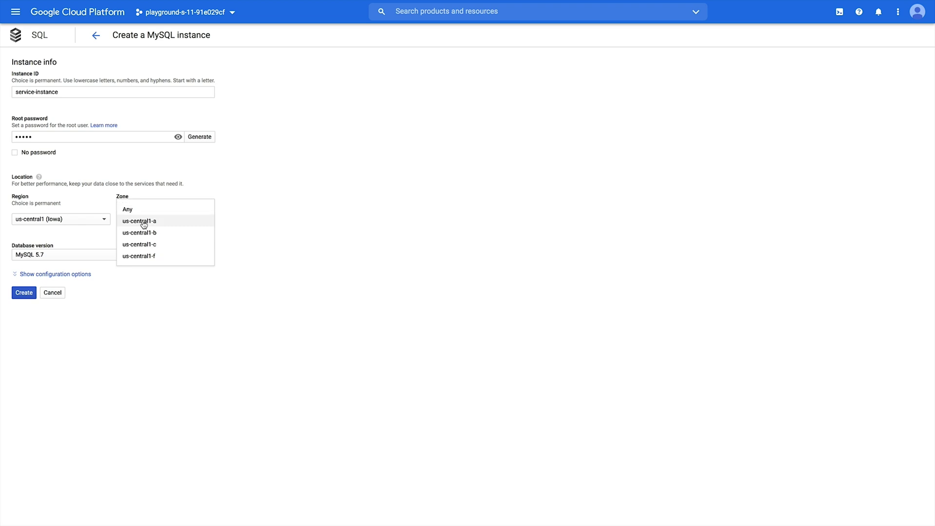
pyautogui.click(144, 224)
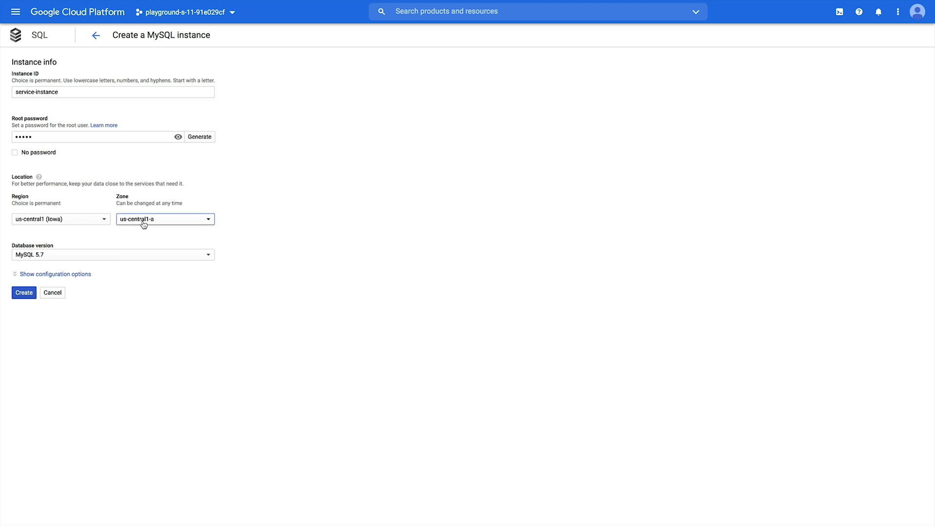
pyautogui.click(69, 254)
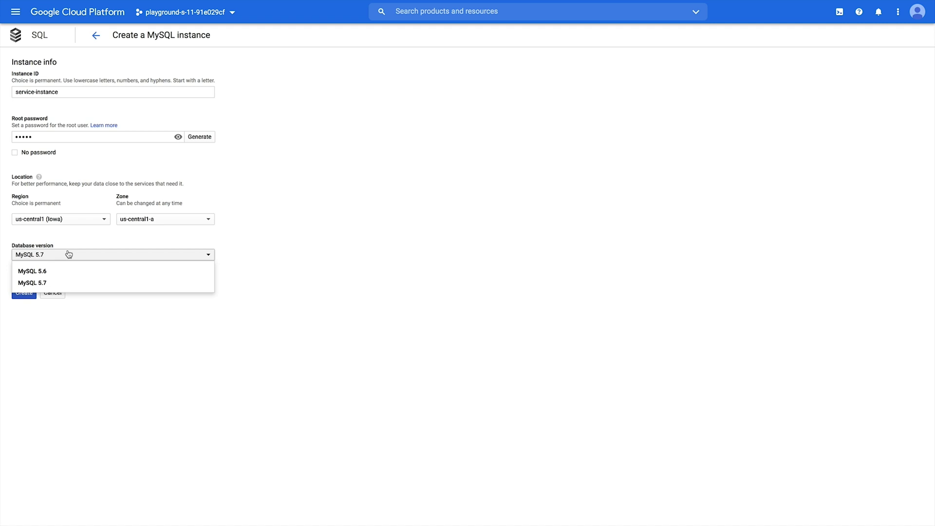
pyautogui.click(69, 254)
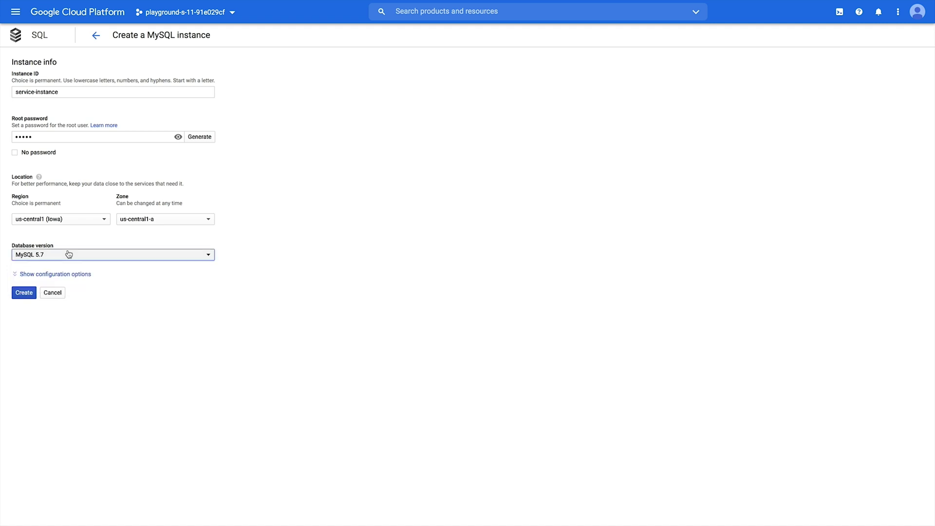
# Step: Show the instance's configuration options and expand the Connectivity settings
pyautogui.click(16, 273)
pyautogui.scroll(-1, 96, 284)
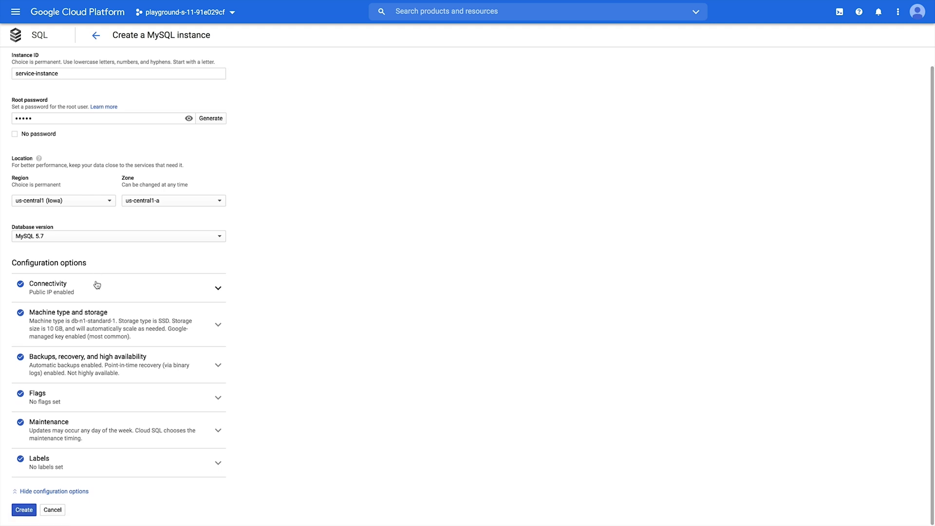
pyautogui.click(226, 289)
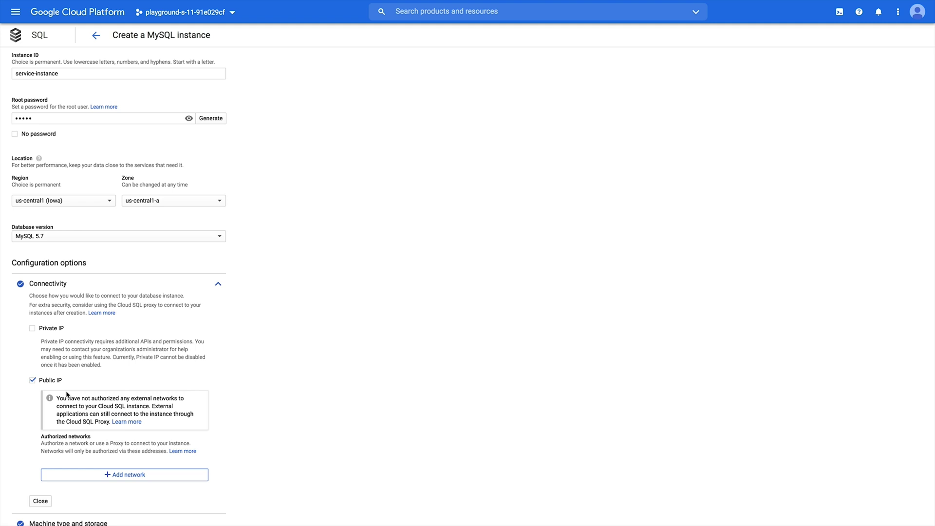
# Step: Change the instance's machine type to the shared-core db-f1-micro
pyautogui.scroll(-3, 67, 394)
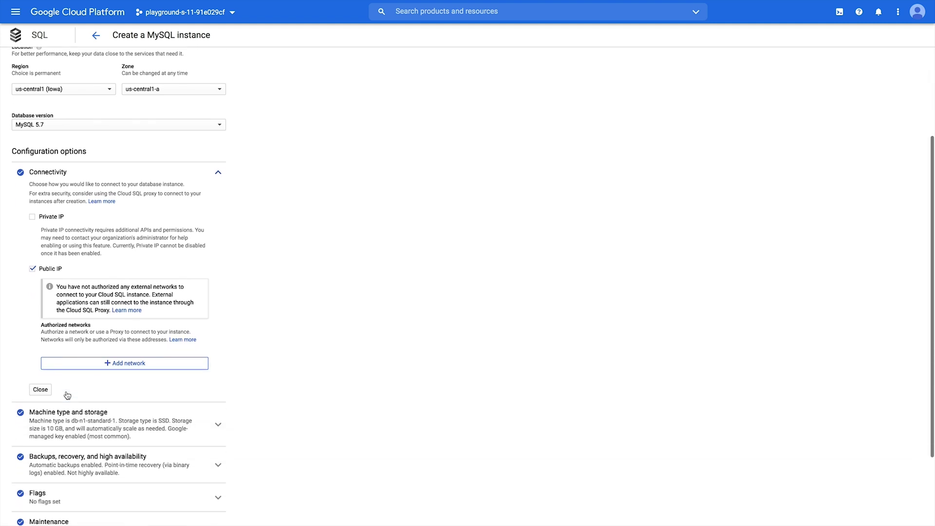
pyautogui.click(188, 382)
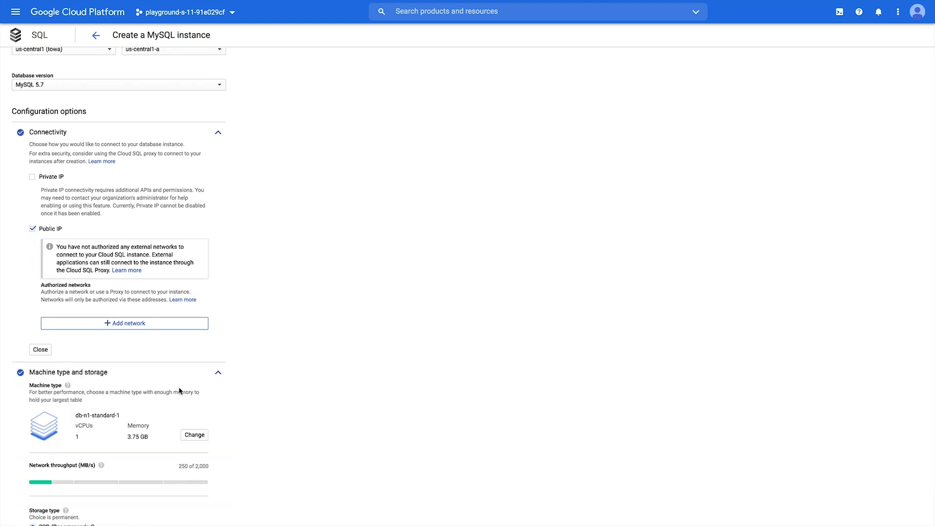
pyautogui.scroll(-1, 176, 389)
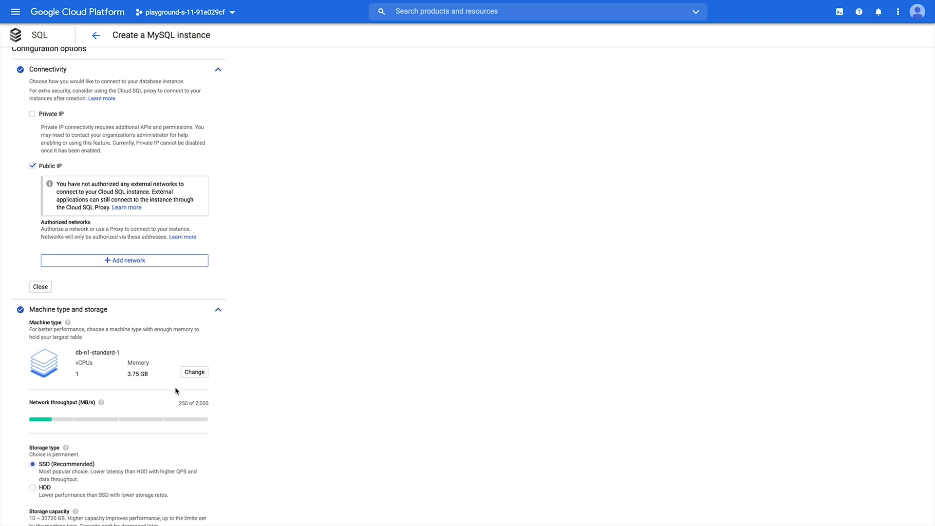
pyautogui.click(194, 372)
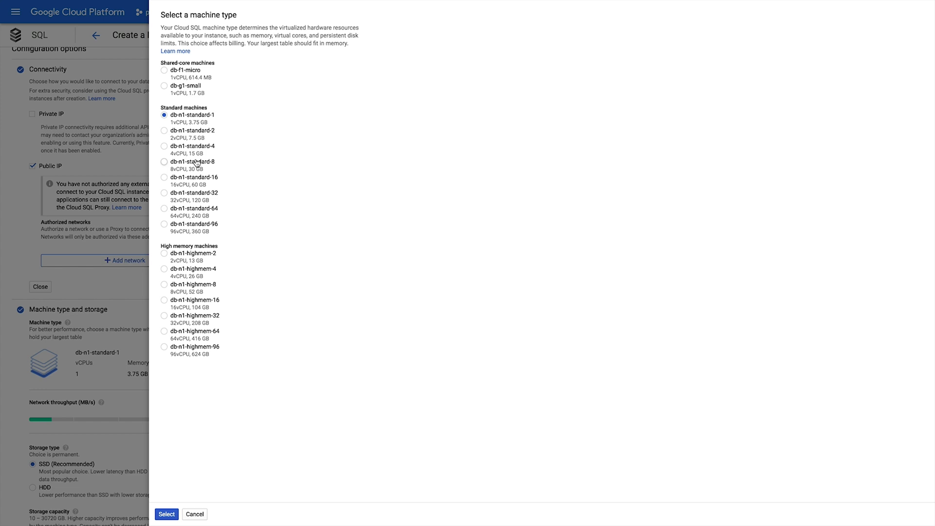
pyautogui.click(164, 71)
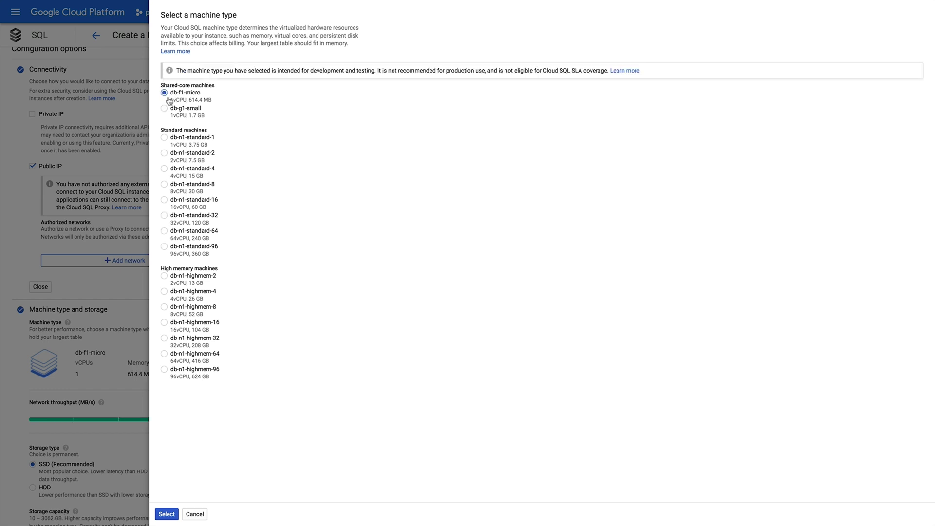
pyautogui.click(167, 514)
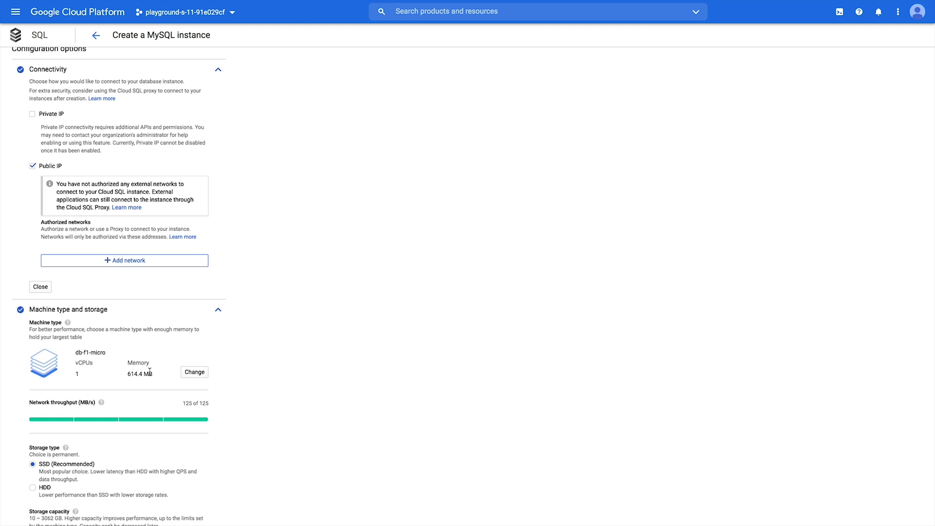
# Step: Set the automated backup window to 1:00 AM – 5:00 AM and the availability to High availability (regional)
pyautogui.scroll(-3, 92, 275)
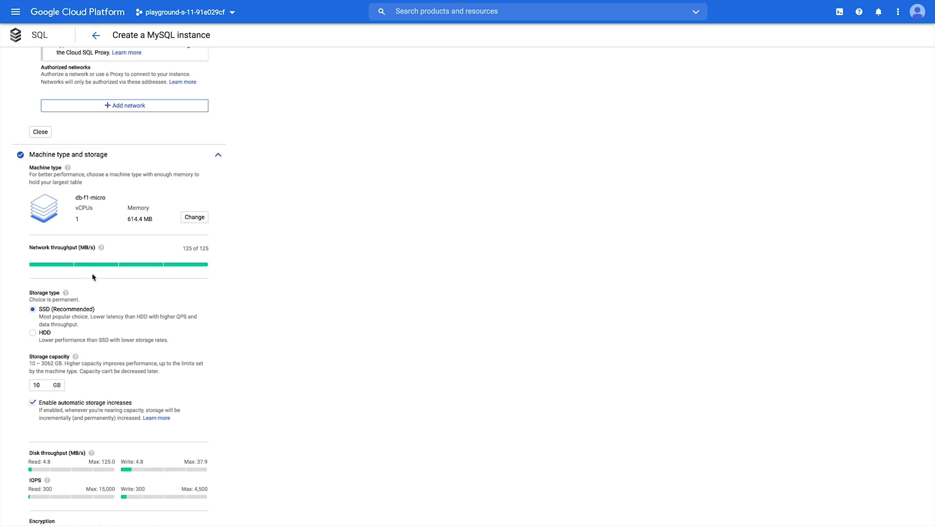
pyautogui.scroll(-1, 86, 307)
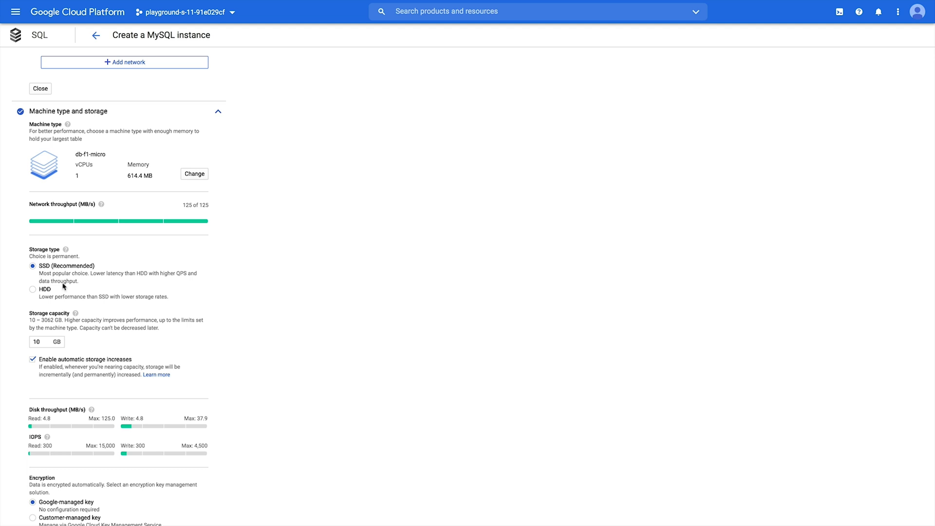
pyautogui.scroll(-1, 48, 305)
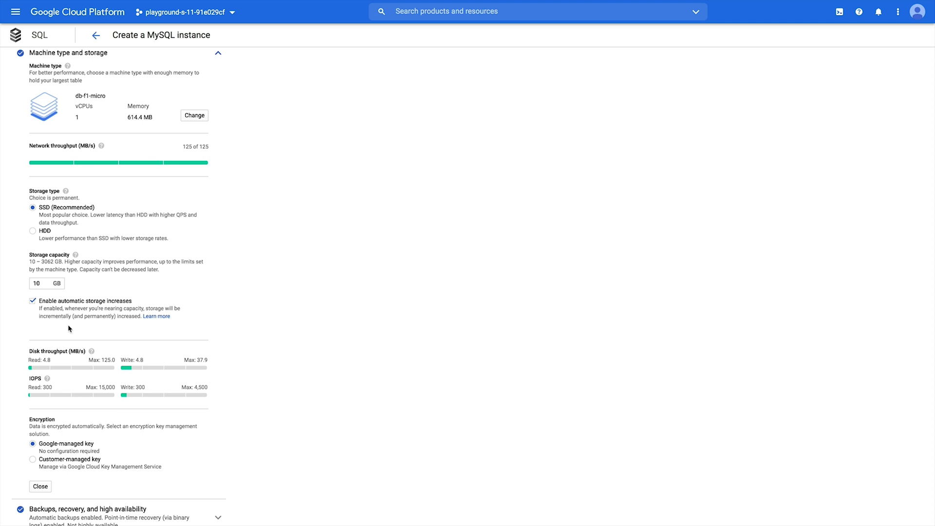
pyautogui.scroll(-3, 69, 324)
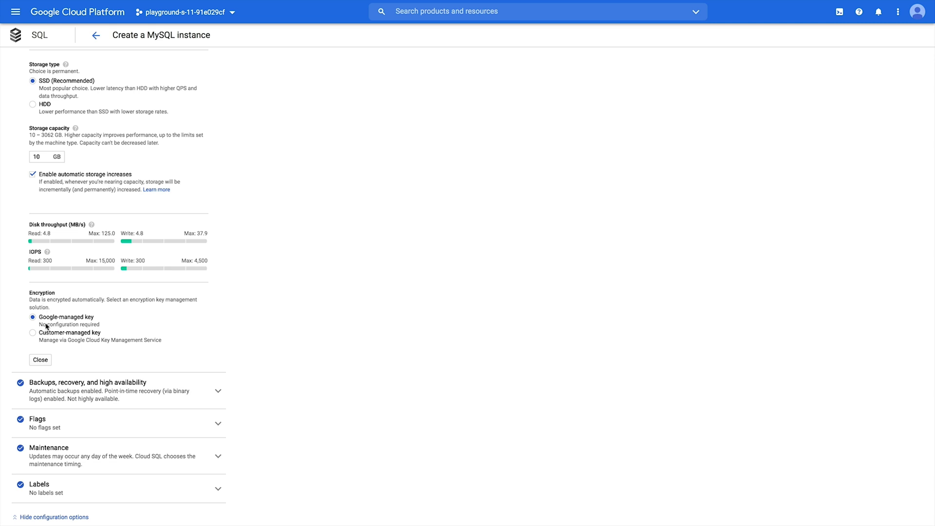
pyautogui.scroll(-1, 41, 320)
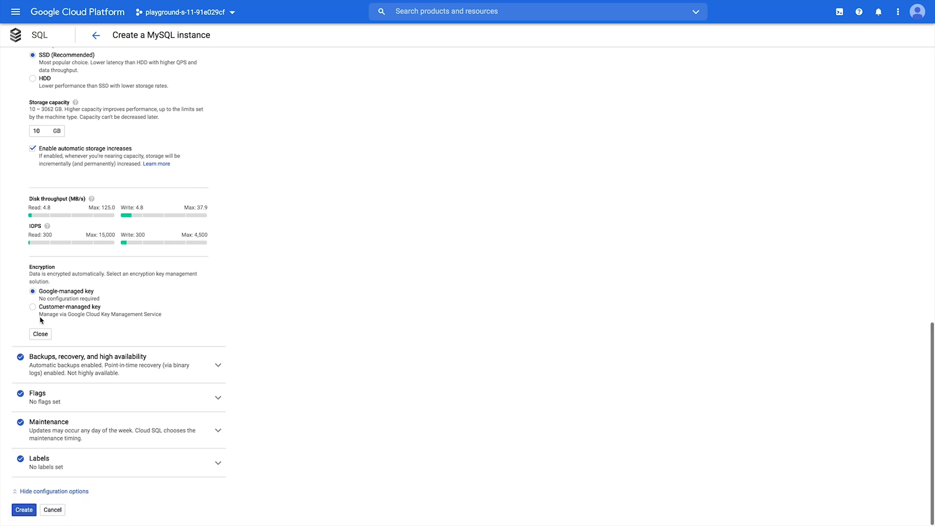
pyautogui.click(213, 365)
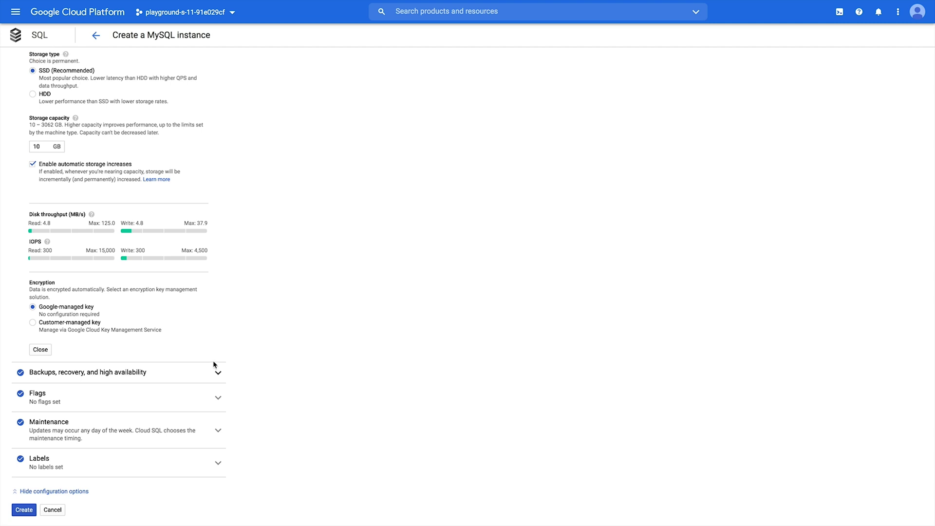
pyautogui.scroll(-3, 194, 358)
pyautogui.scroll(-1, 194, 360)
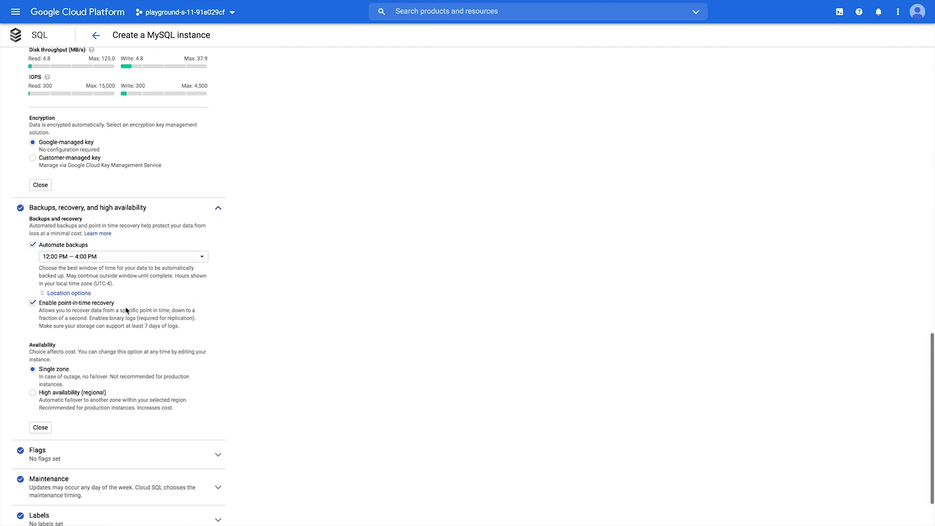
pyautogui.click(62, 259)
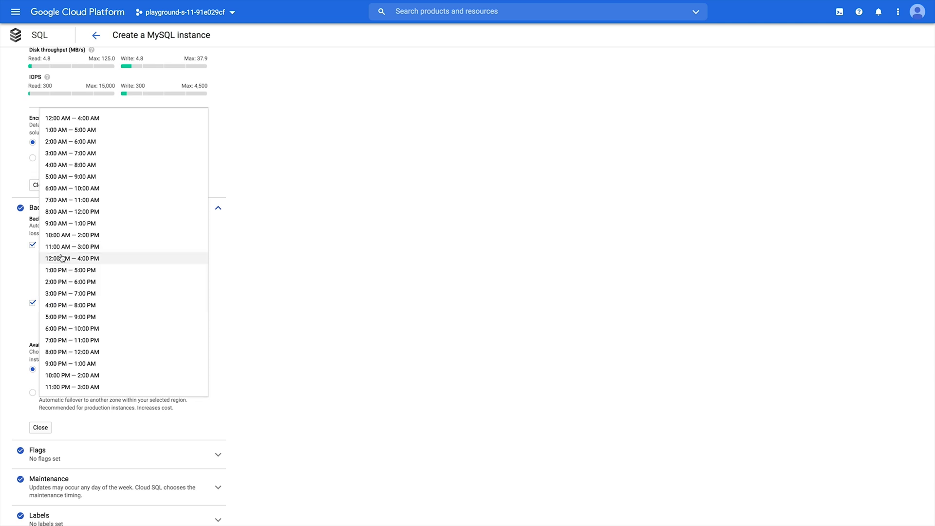
pyautogui.click(57, 130)
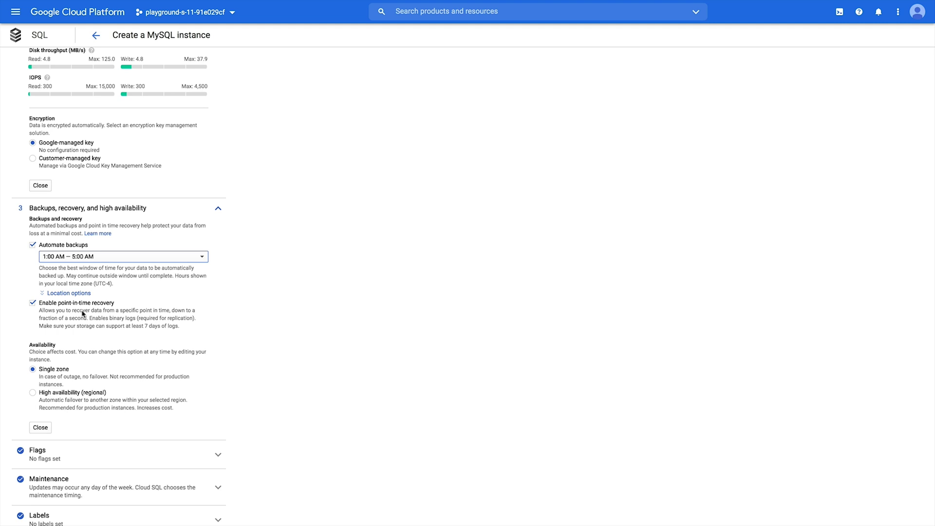
pyautogui.scroll(-1, 82, 312)
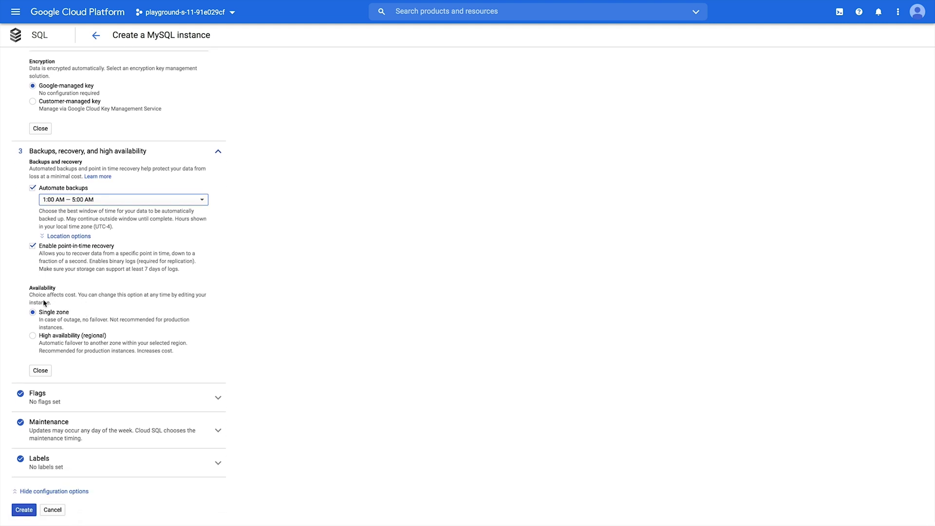
pyautogui.click(33, 335)
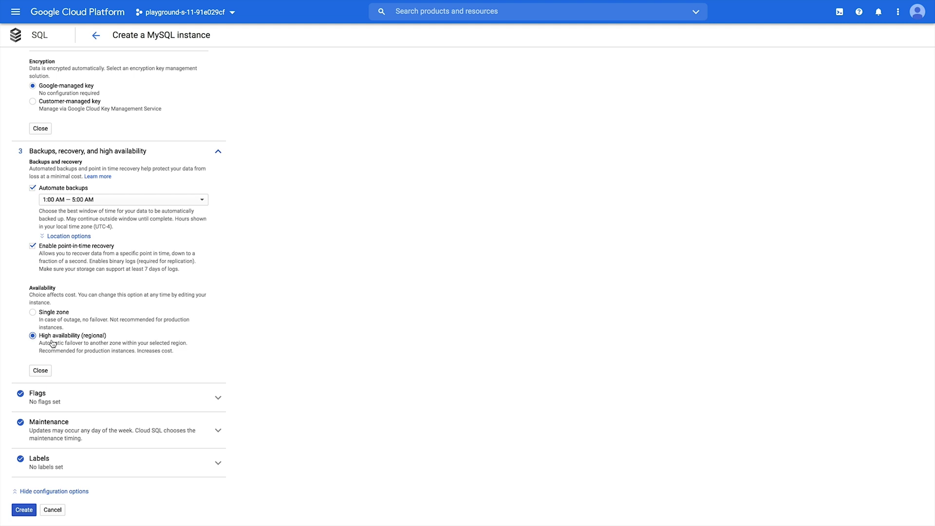
# Step: Browse the database flags available for the instance and discard the empty flag entry
pyautogui.click(105, 390)
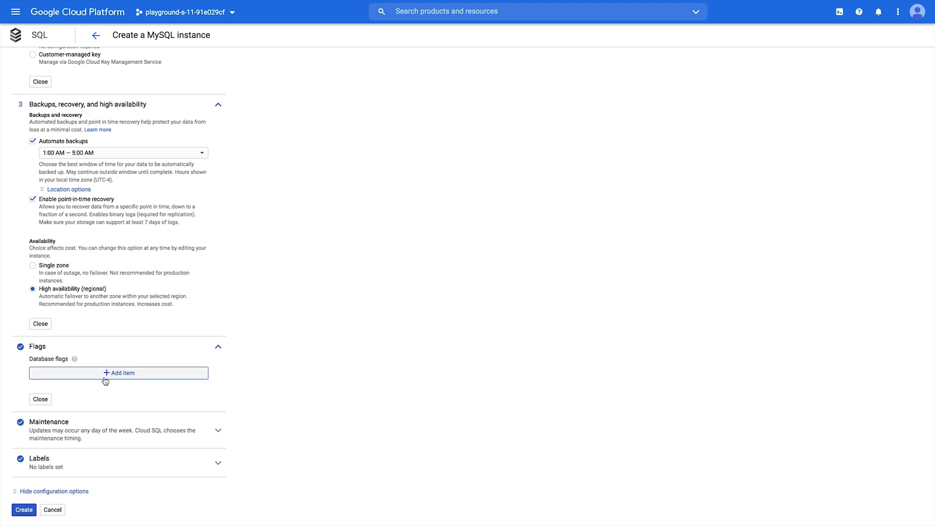
pyautogui.click(104, 376)
pyautogui.click(74, 373)
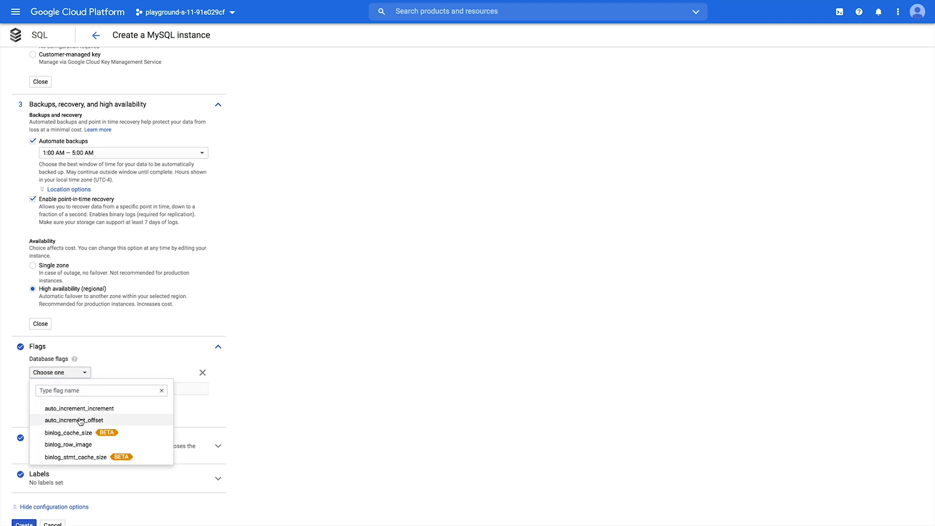
pyautogui.scroll(-1, 81, 420)
pyautogui.scroll(-6, 80, 419)
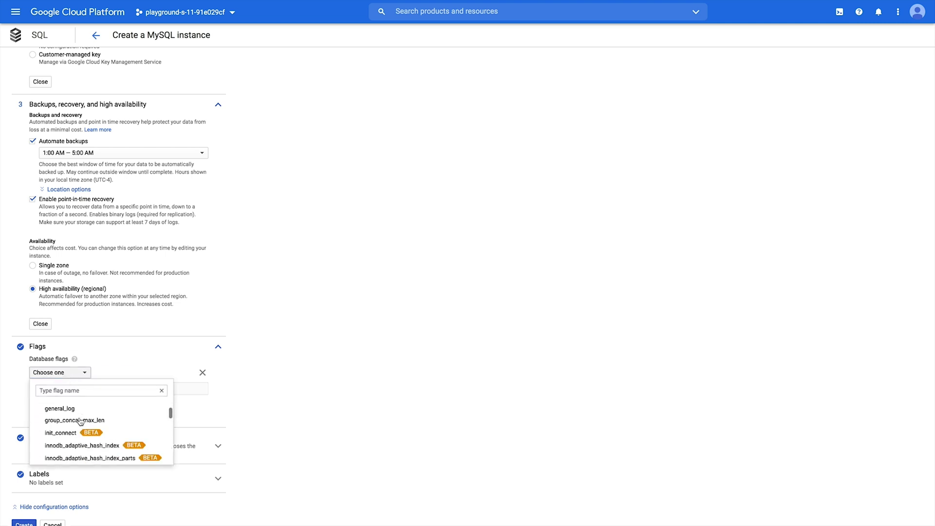
pyautogui.scroll(-6, 81, 420)
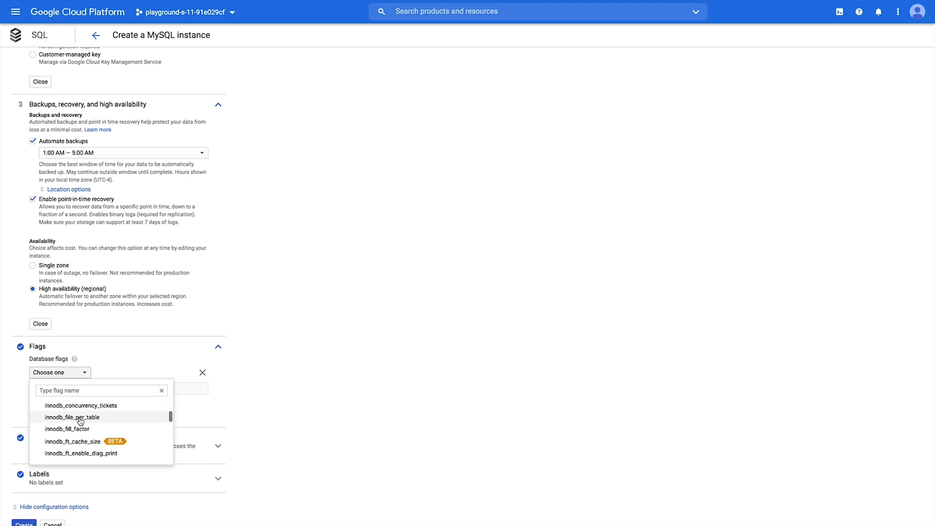
pyautogui.click(202, 373)
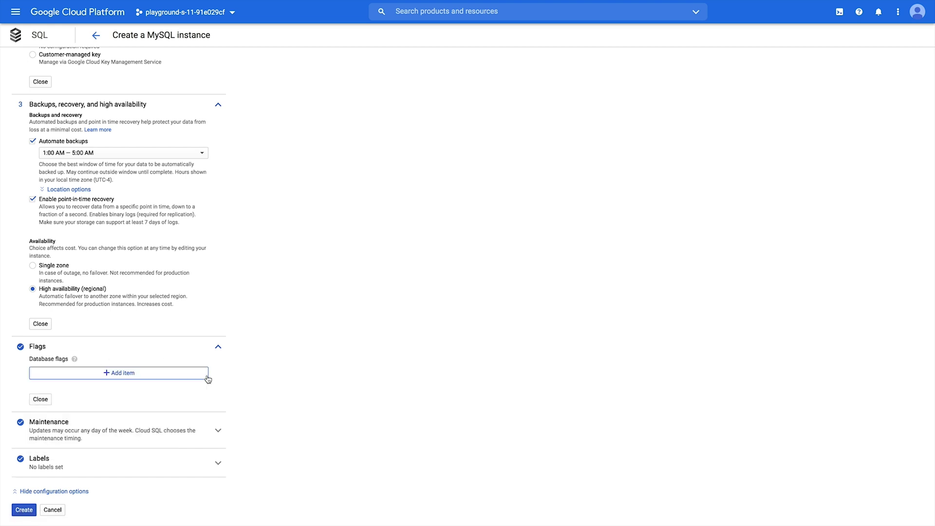
# Step: Set the instance's preferred maintenance window to Sunday, 1:00 AM – 2:00 AM
pyautogui.click(218, 430)
pyautogui.scroll(-3, 171, 426)
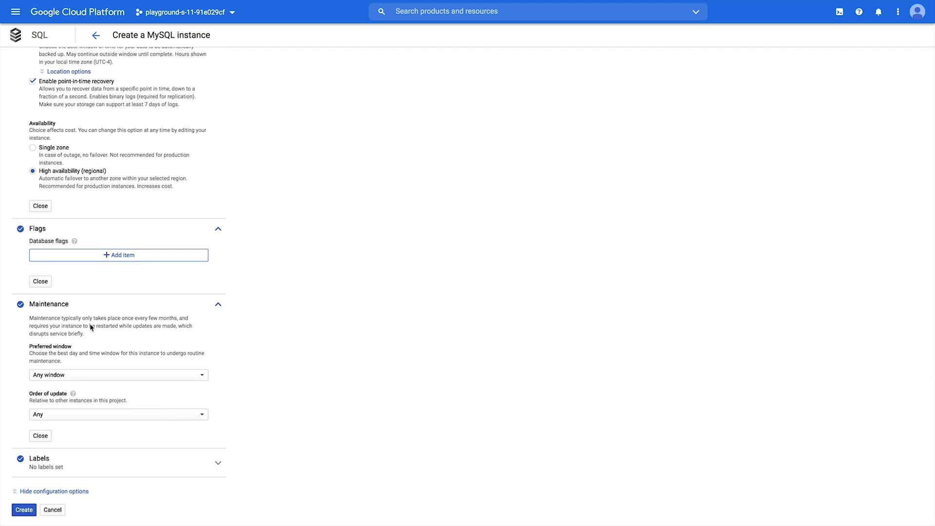
pyautogui.click(105, 375)
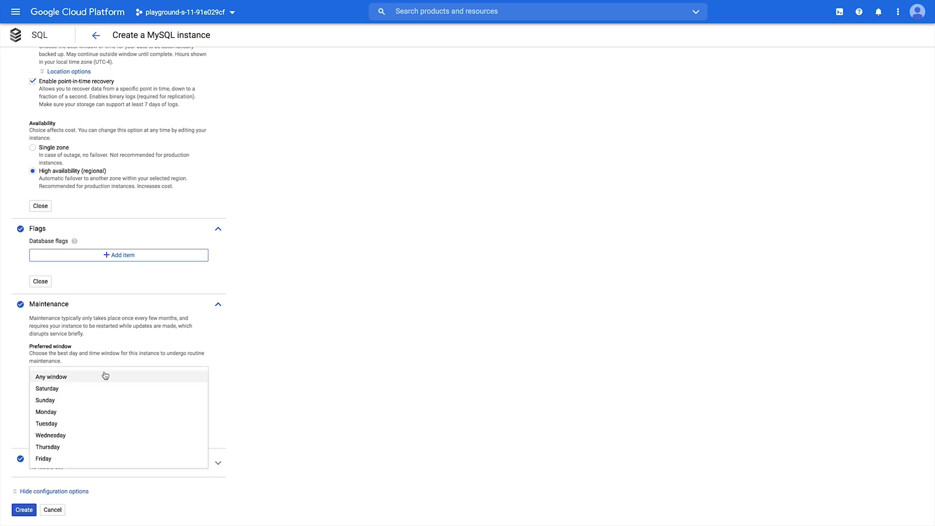
pyautogui.click(98, 400)
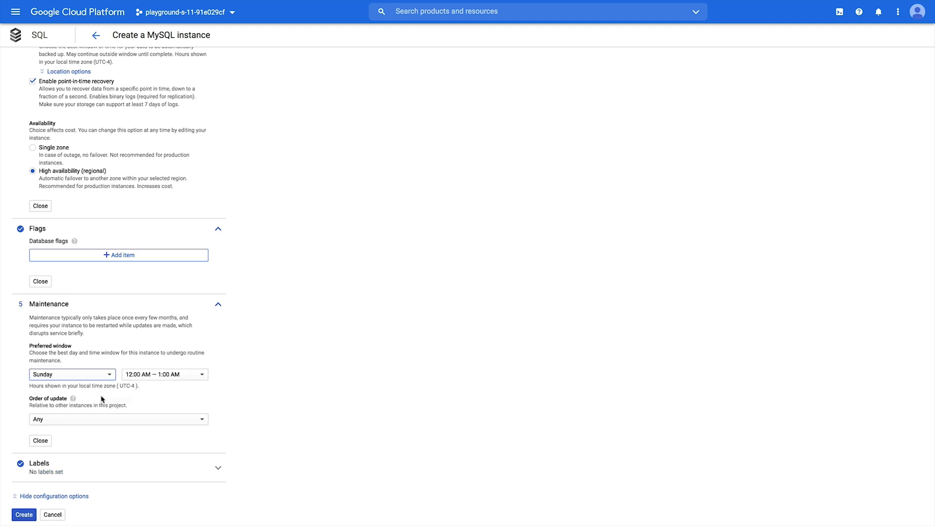
pyautogui.click(155, 374)
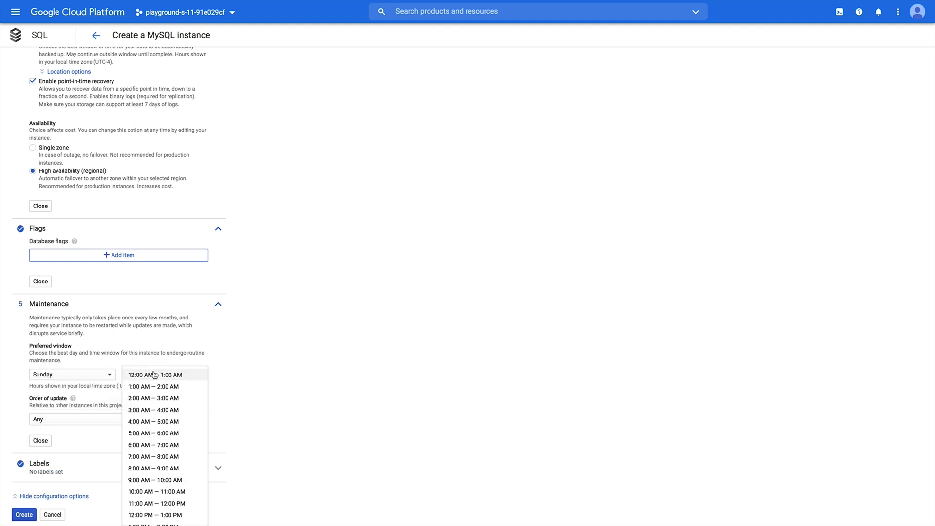
pyautogui.click(157, 388)
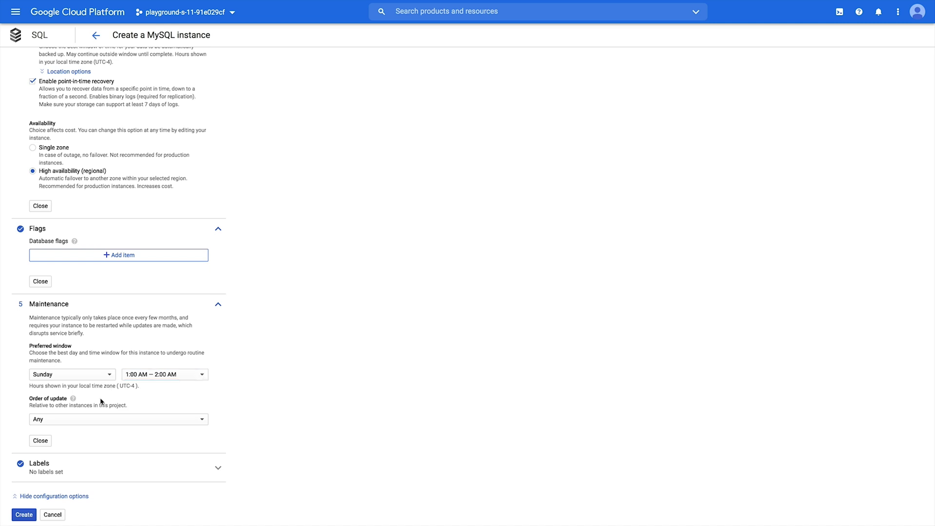
# Step: Check the help text and choices for the maintenance order of update, keeping it at Any
pyautogui.moveTo(74, 399)
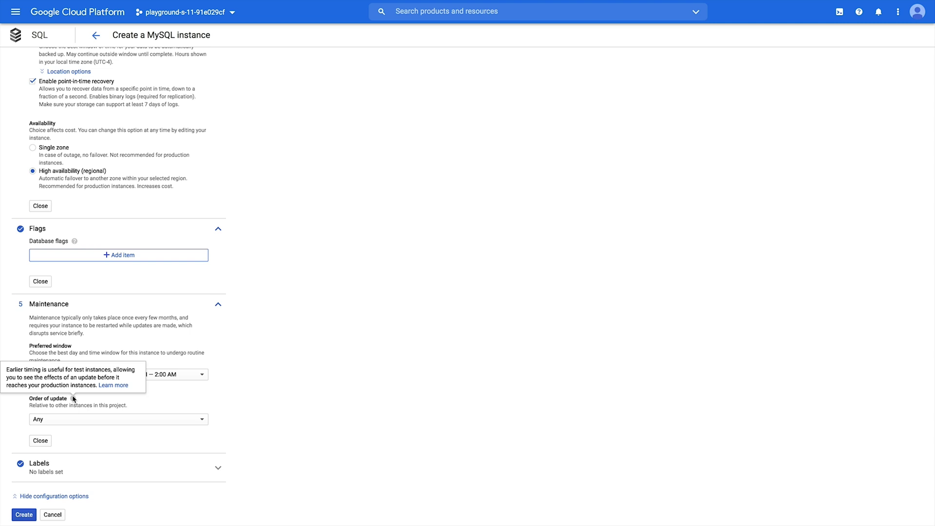
pyautogui.click(92, 420)
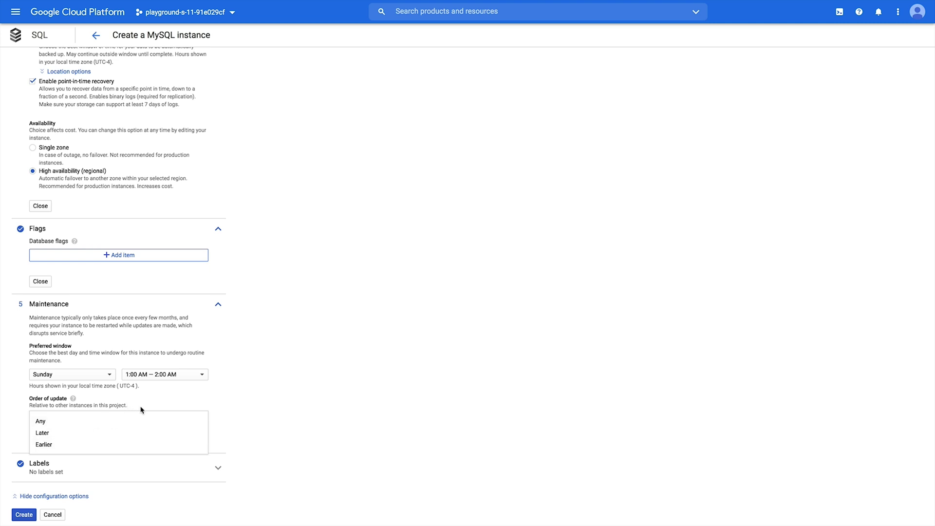
pyautogui.click(156, 399)
pyautogui.scroll(-1, 131, 426)
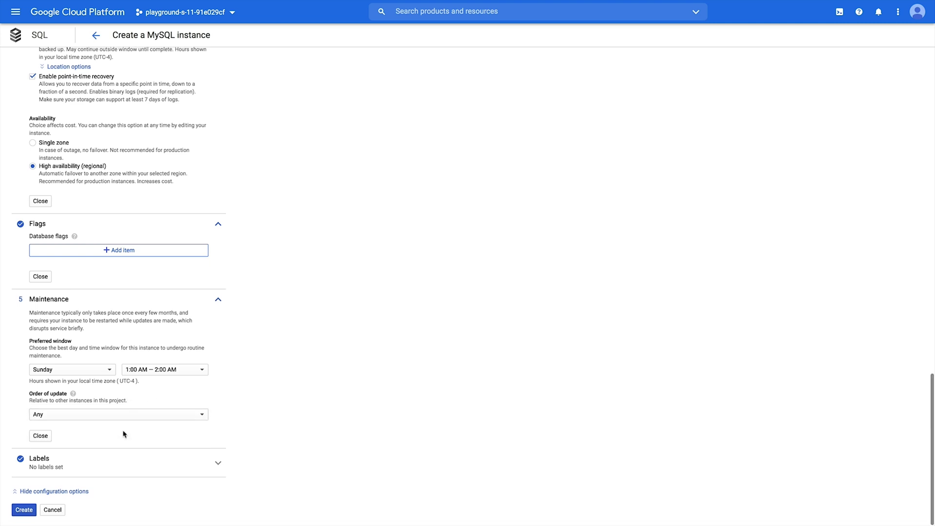
# Step: Expand the Labels settings without adding a label and create the MySQL instance
pyautogui.click(127, 463)
pyautogui.scroll(-1, 125, 459)
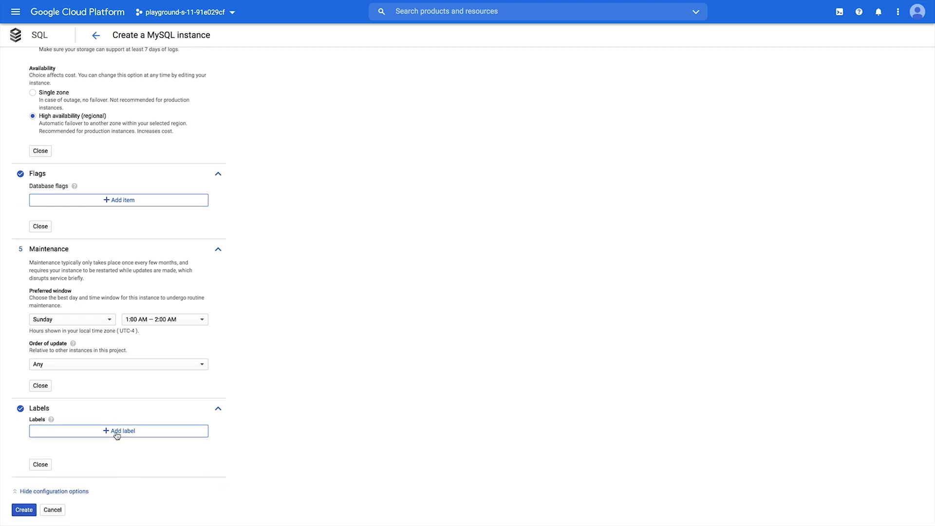
pyautogui.click(24, 510)
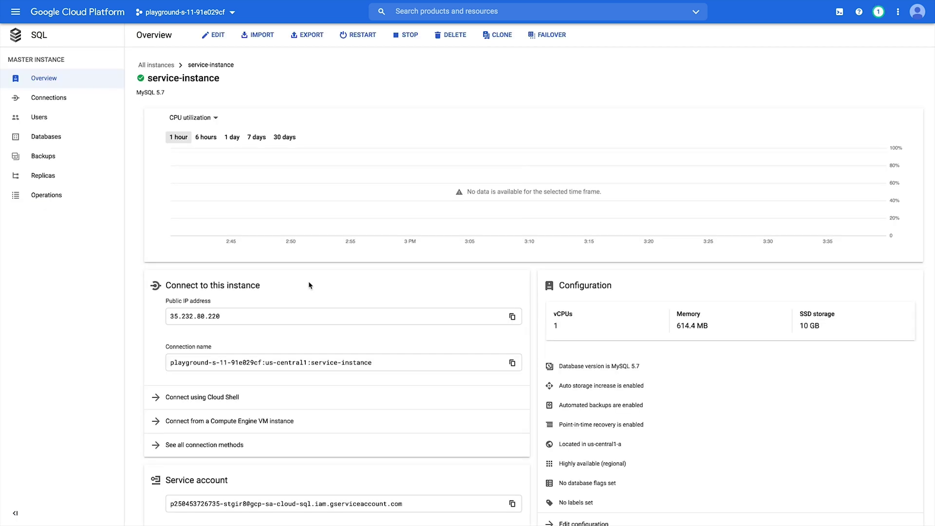
# Step: Review the connection details, configuration, operations and maintenance information on the service-instance overview
pyautogui.scroll(-2, 299, 282)
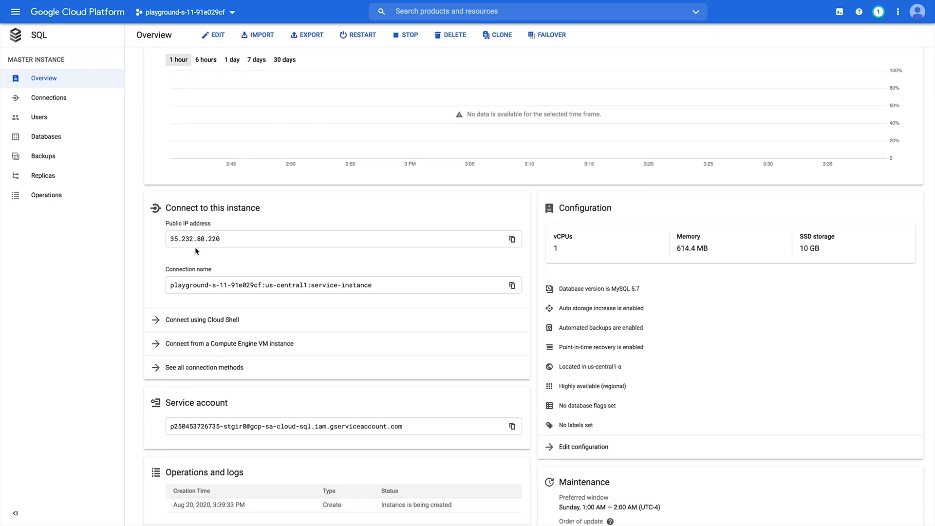
pyautogui.scroll(-1, 189, 248)
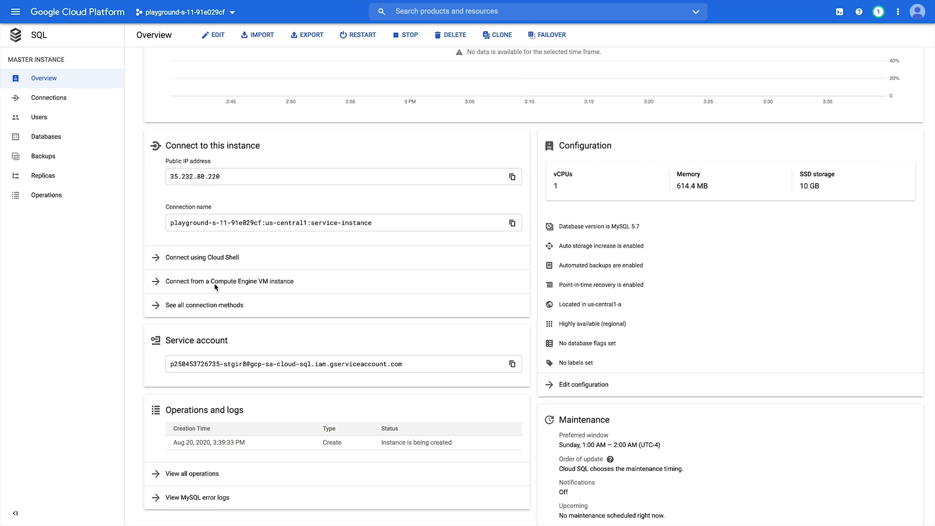
pyautogui.click(157, 305)
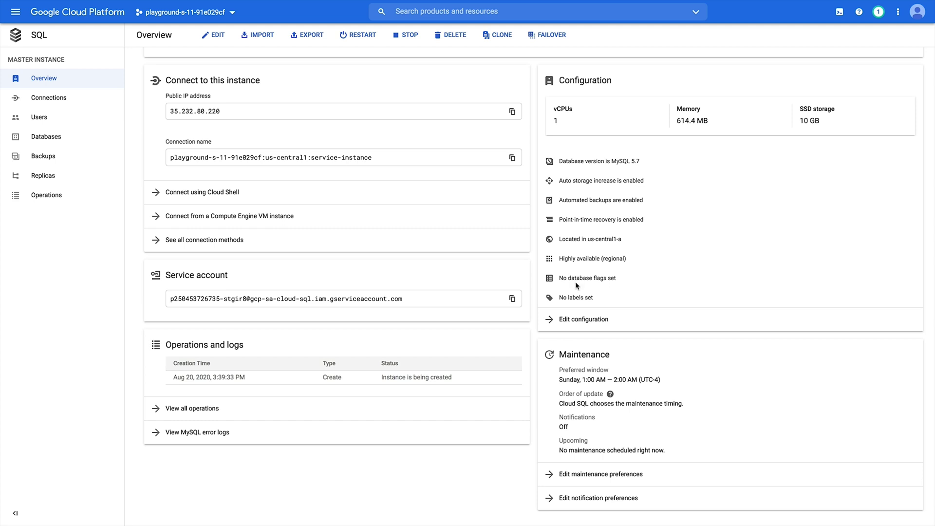
pyautogui.scroll(1, 576, 286)
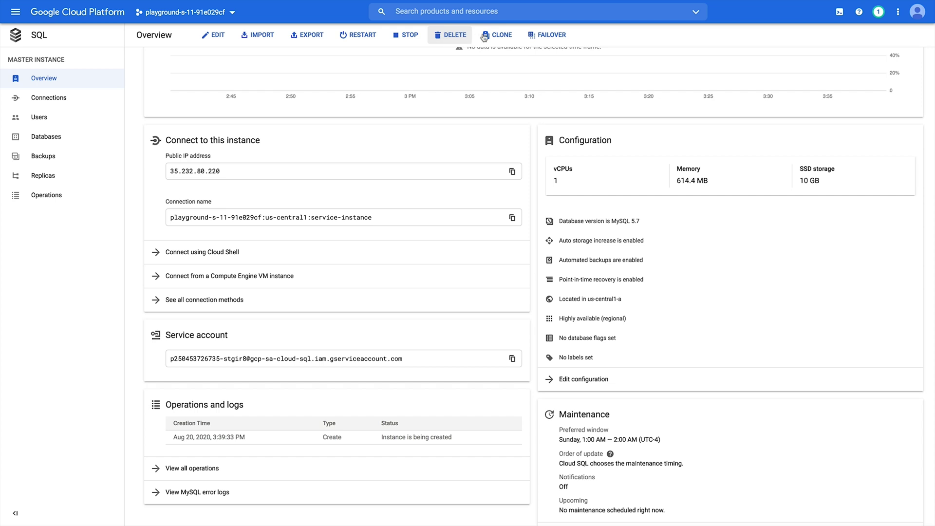
# Step: Inspect the clone options and the manual failover confirmation for service-instance, cancelling both
pyautogui.click(500, 35)
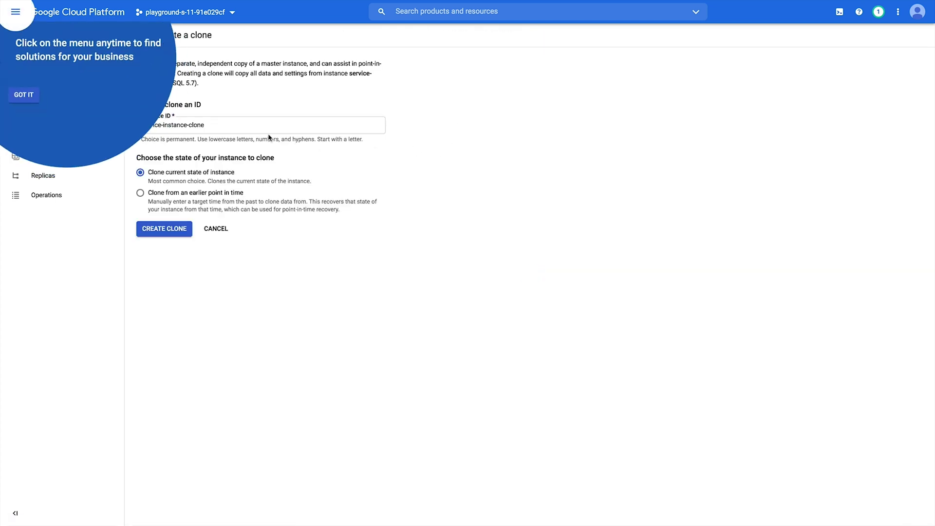
pyautogui.click(23, 94)
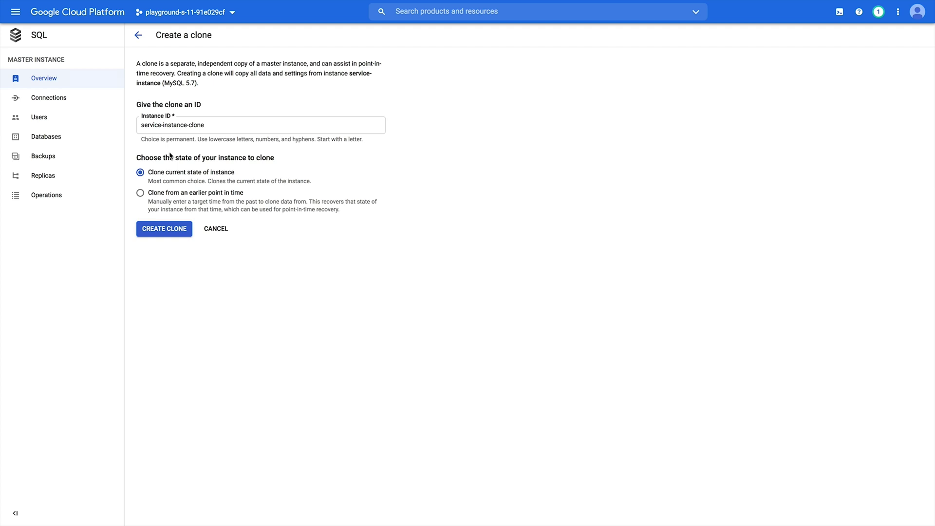
pyautogui.click(224, 234)
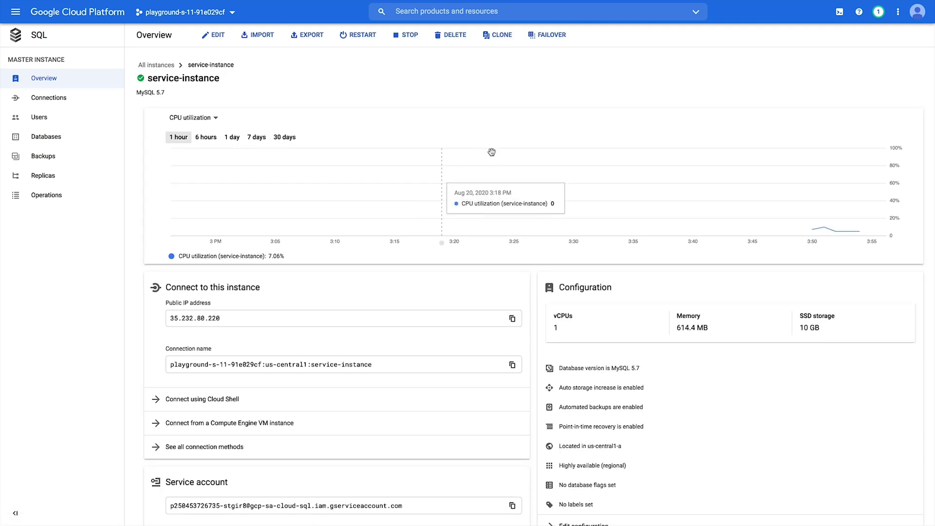
pyautogui.click(548, 36)
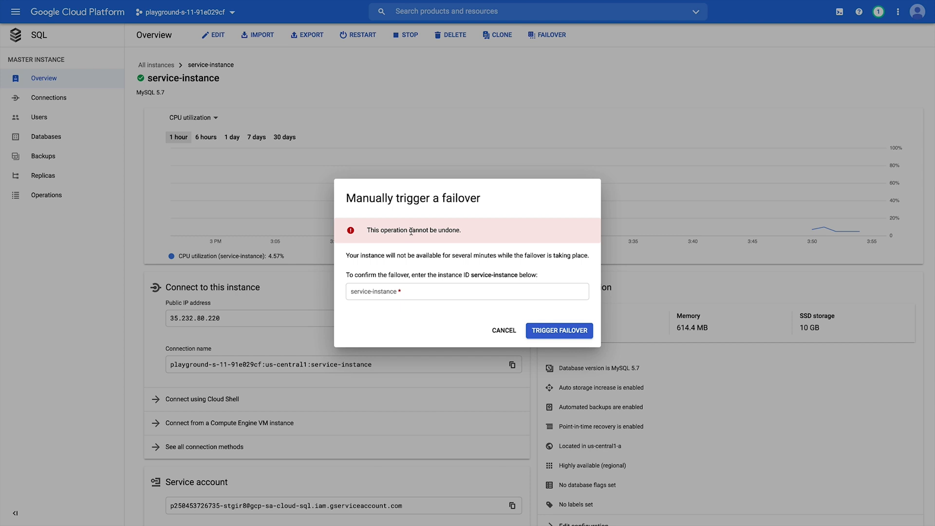
pyautogui.click(504, 330)
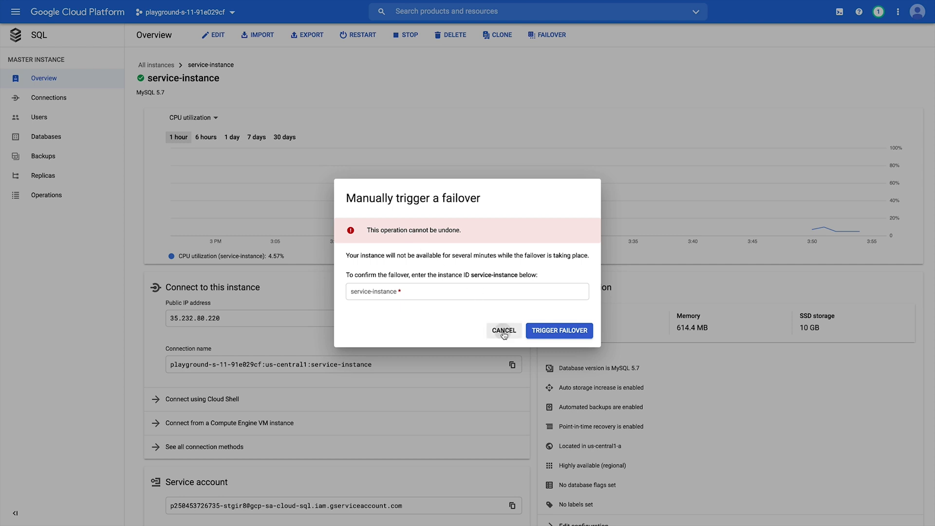